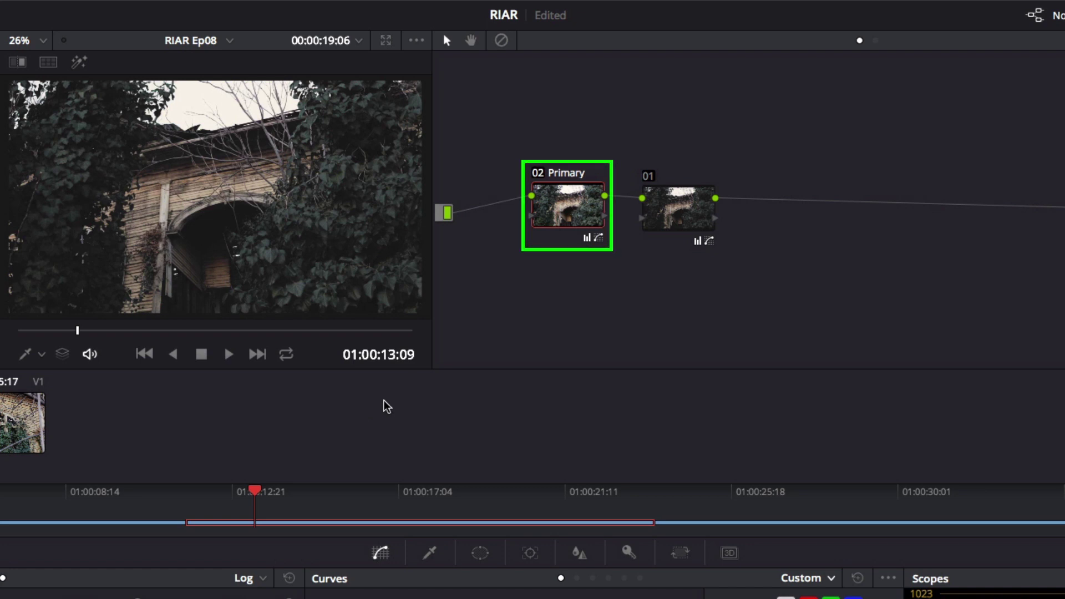
pyautogui.click(537, 173)
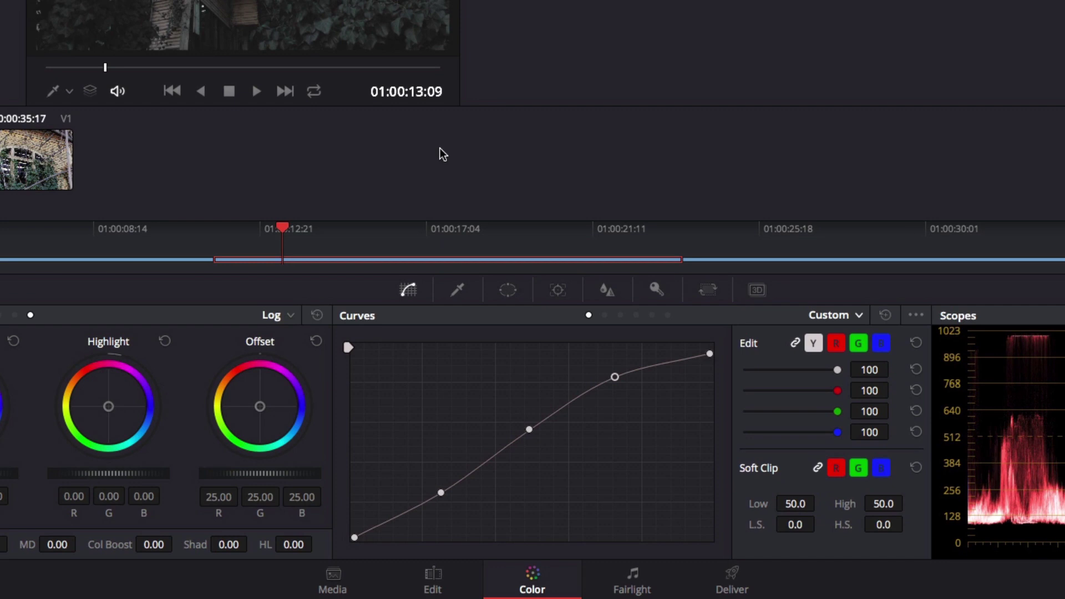
pyautogui.click(506, 292)
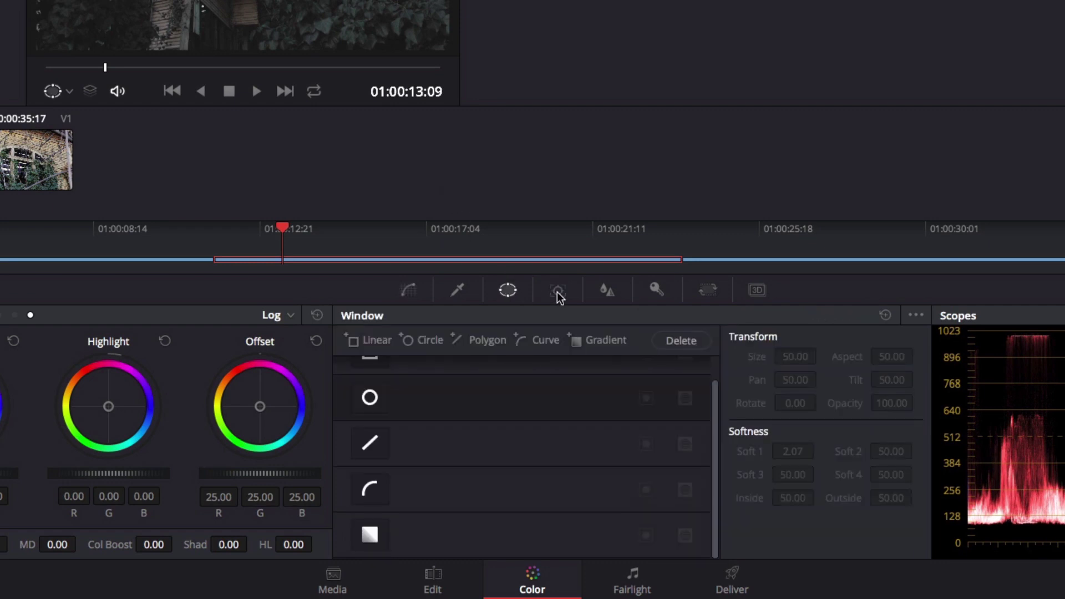
pyautogui.click(558, 293)
pyautogui.click(463, 293)
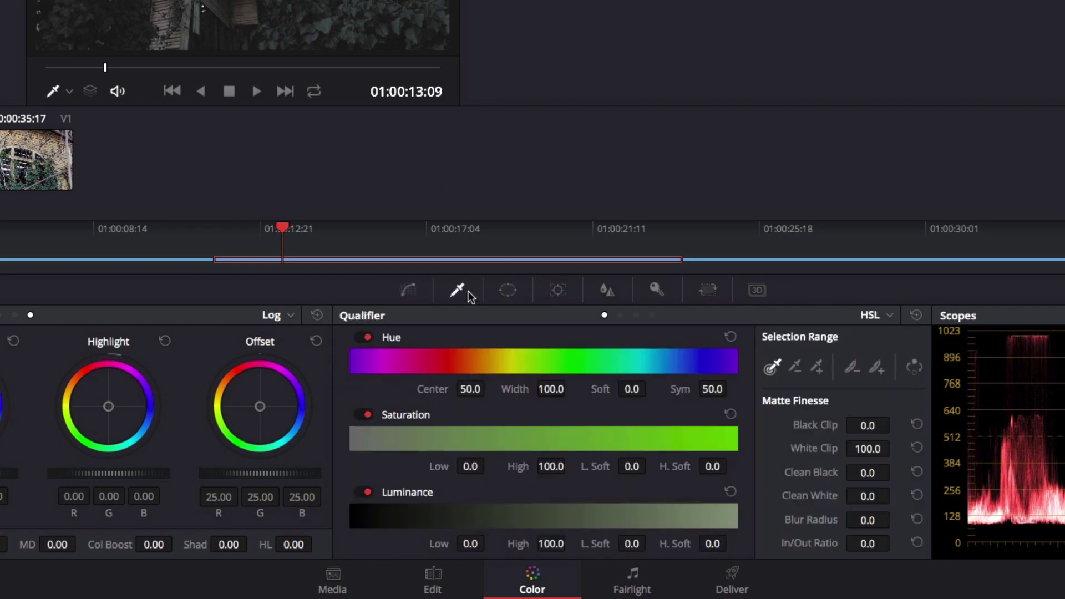
pyautogui.click(606, 289)
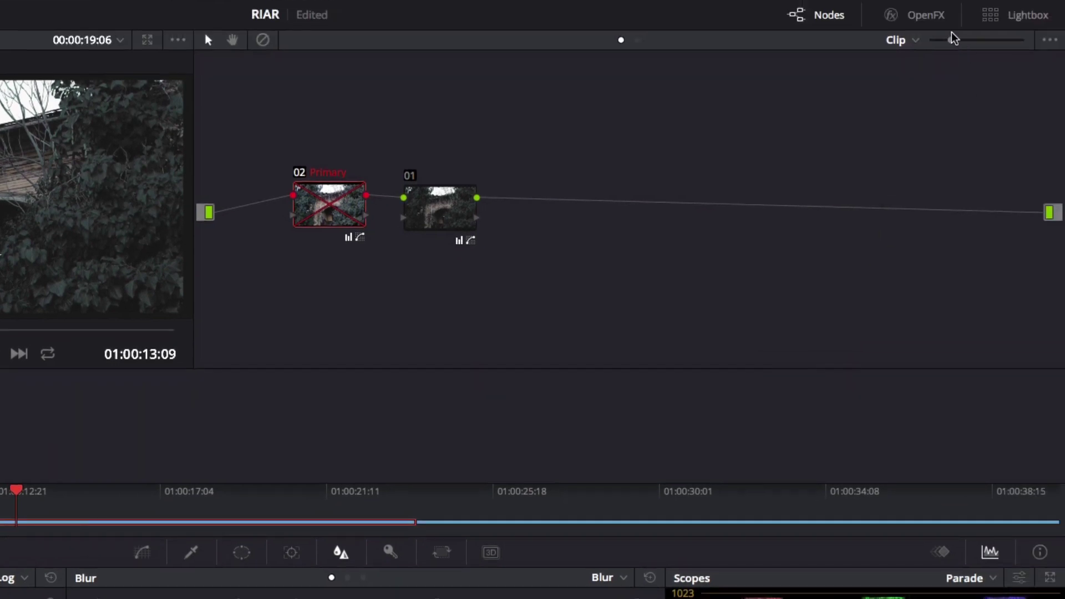
pyautogui.click(938, 19)
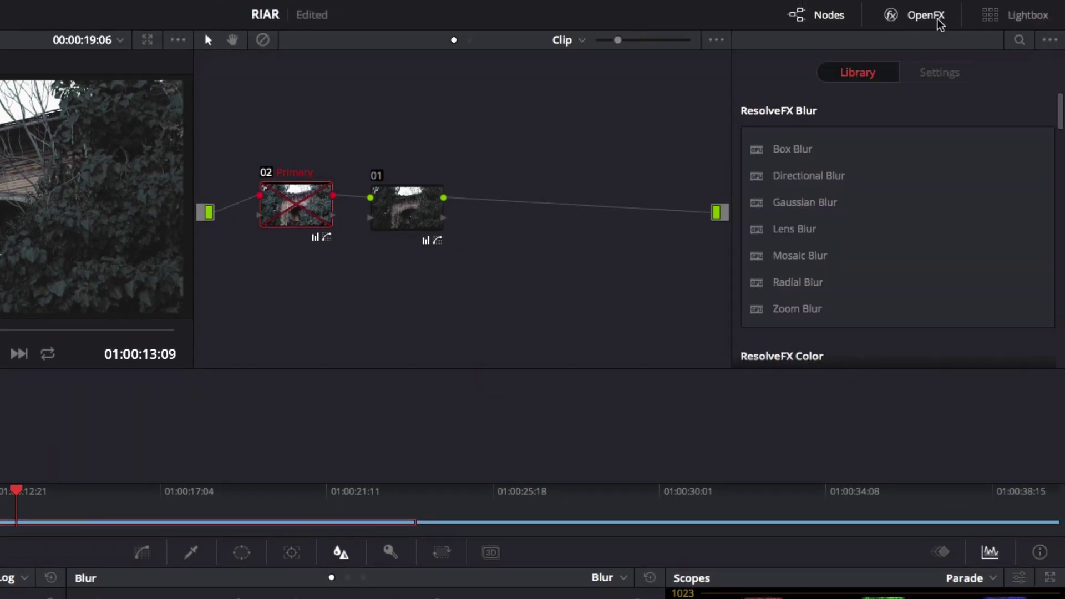
pyautogui.click(938, 20)
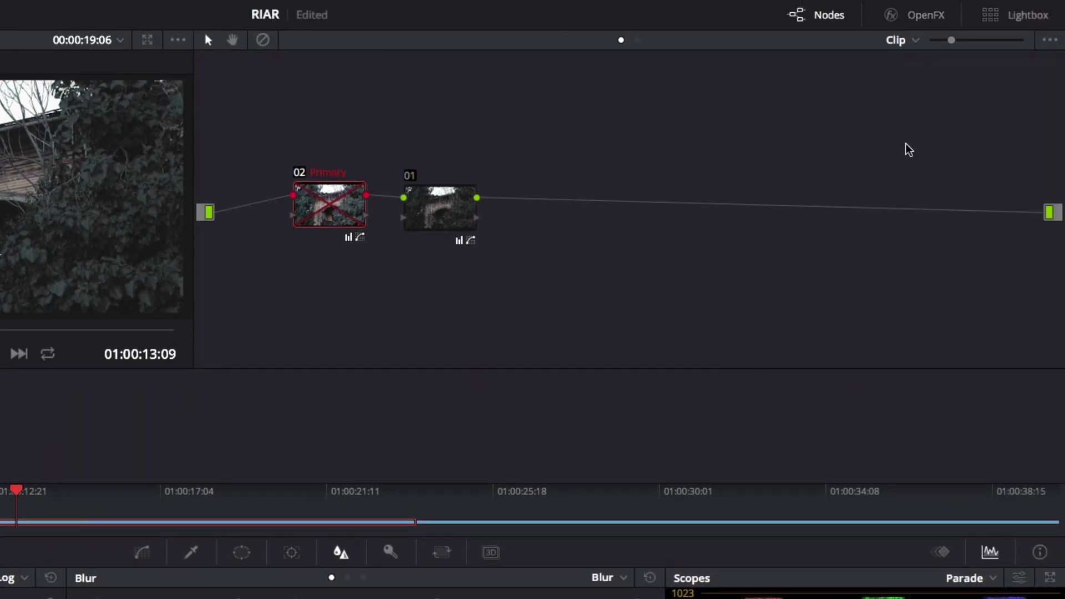
pyautogui.click(142, 553)
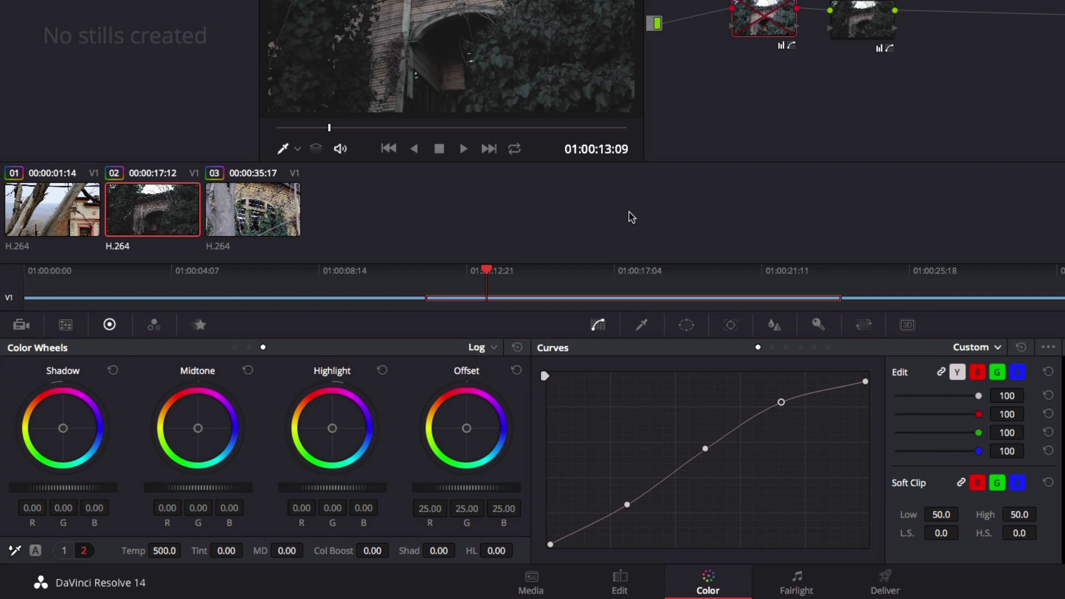
# Generate a 3D LUT (CUBE) from clip 02's grade and save it as 'Creepy'.
pyautogui.rightClick(143, 213)
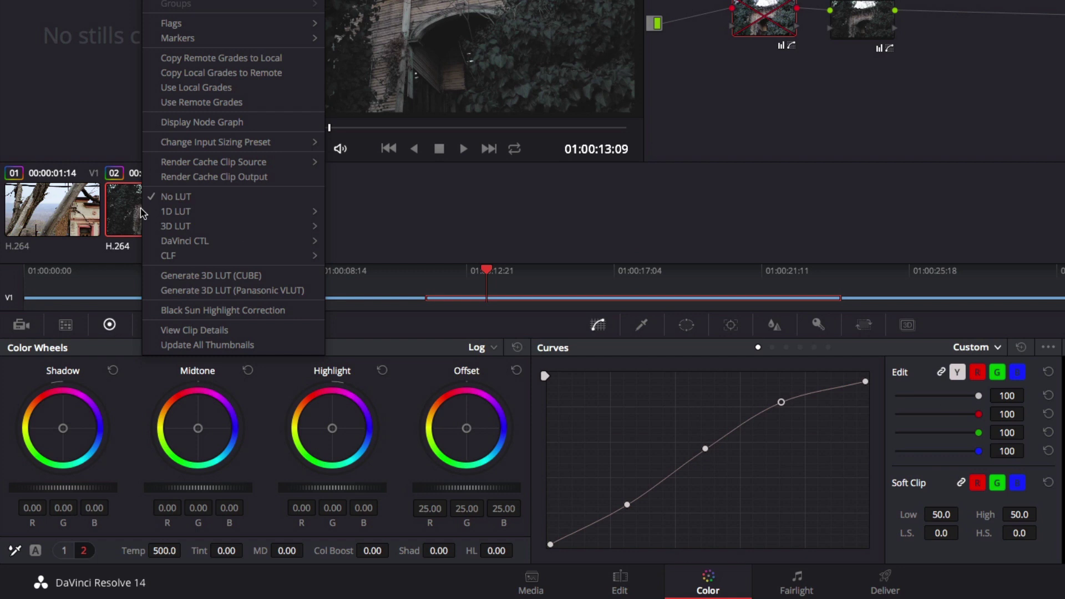
pyautogui.click(181, 277)
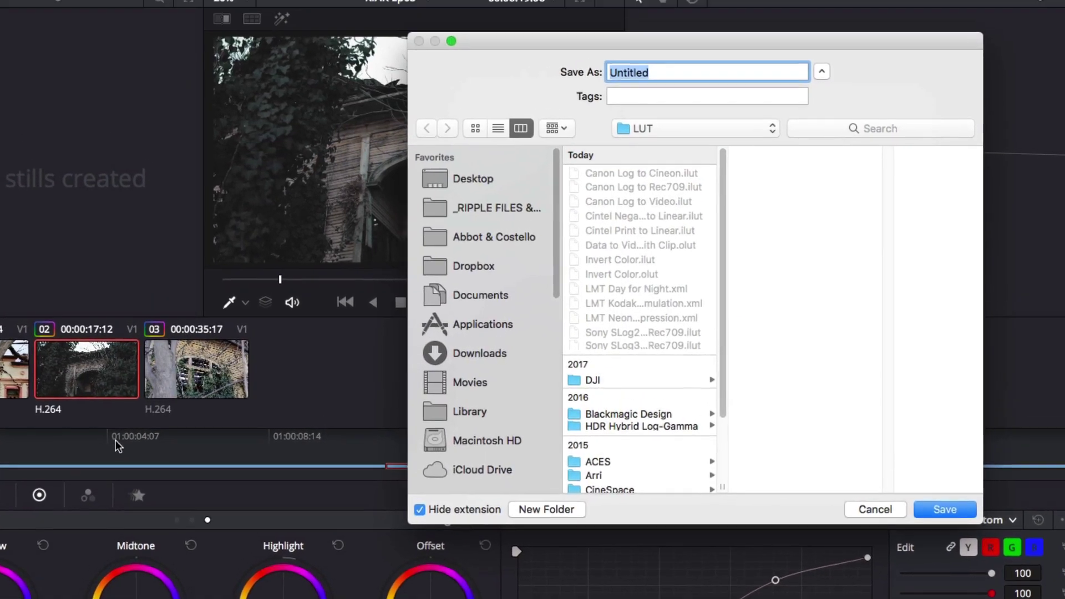
pyautogui.write('Creepy')
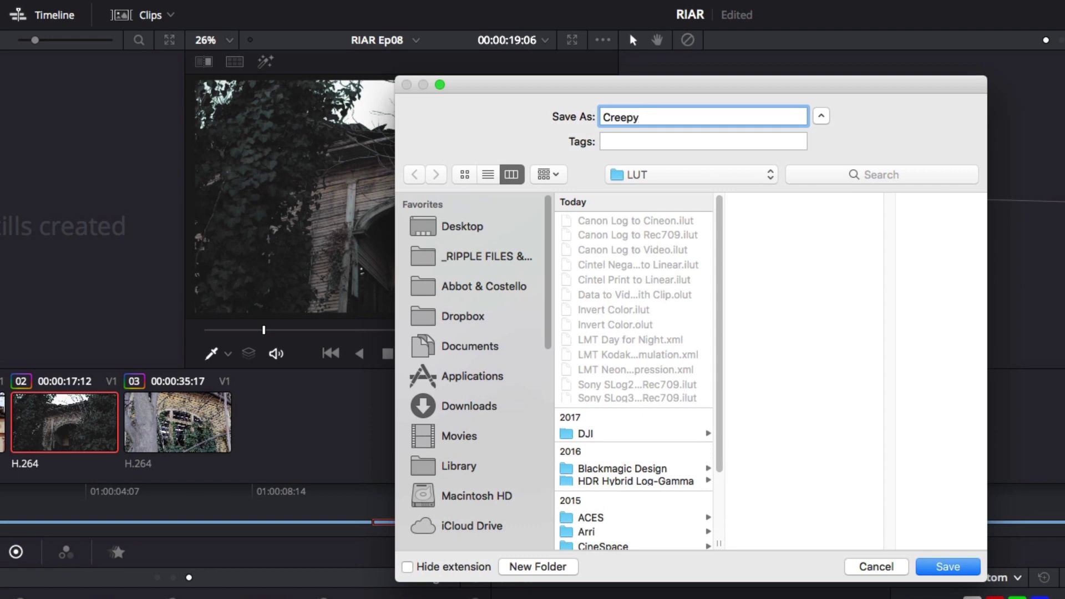
pyautogui.click(941, 565)
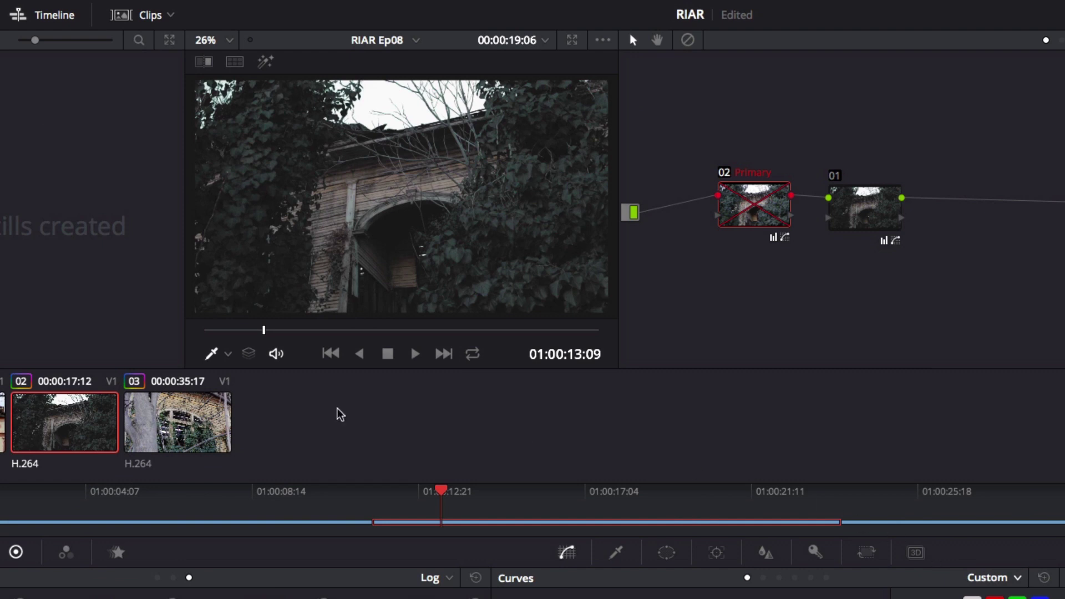
# Add a serial node 02 after node 01 on clip 03 and assign it the Creepy 3D LUT.
pyautogui.click(183, 420)
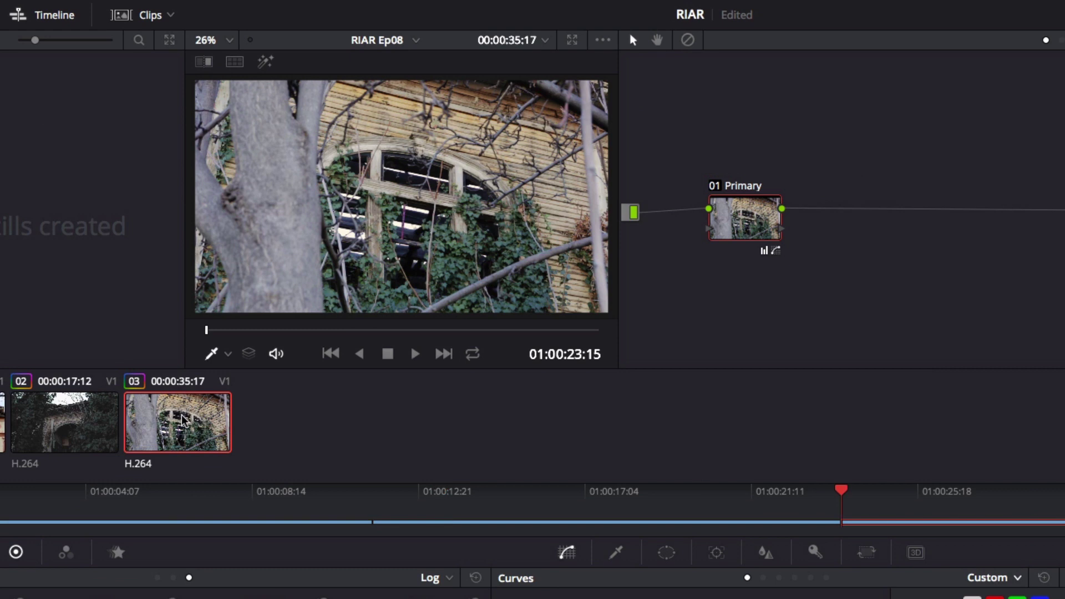
pyautogui.hotkey('alt', 's')
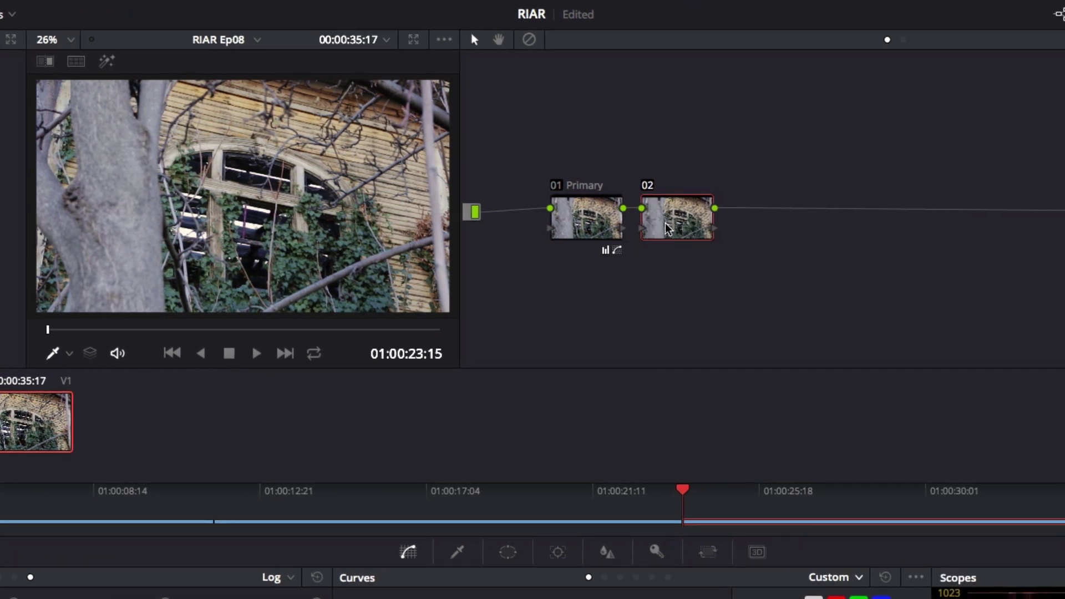
pyautogui.rightClick(669, 224)
pyautogui.moveTo(700, 410)
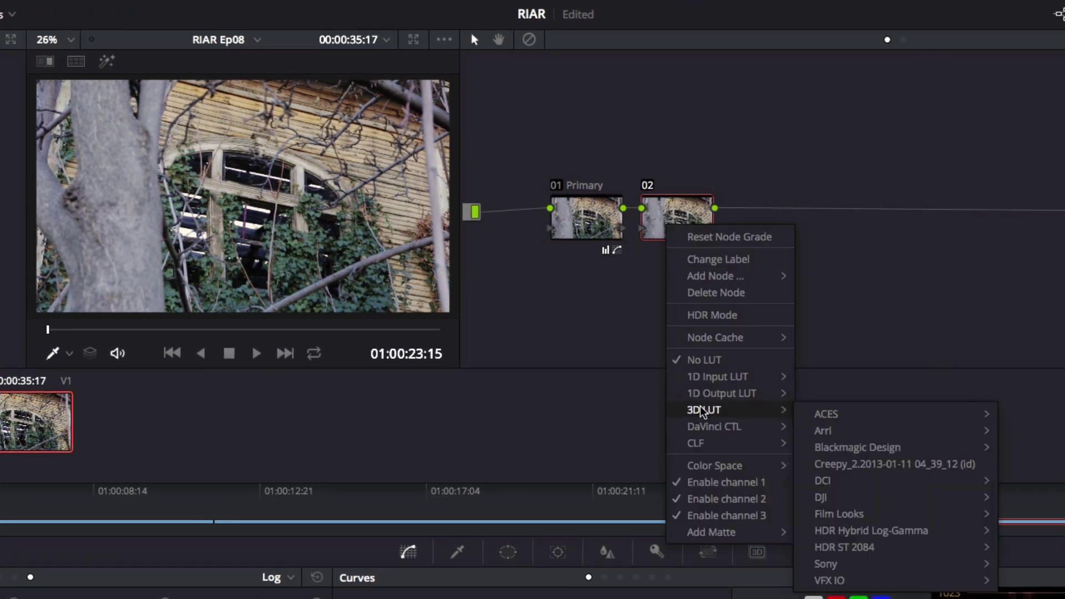
pyautogui.click(844, 464)
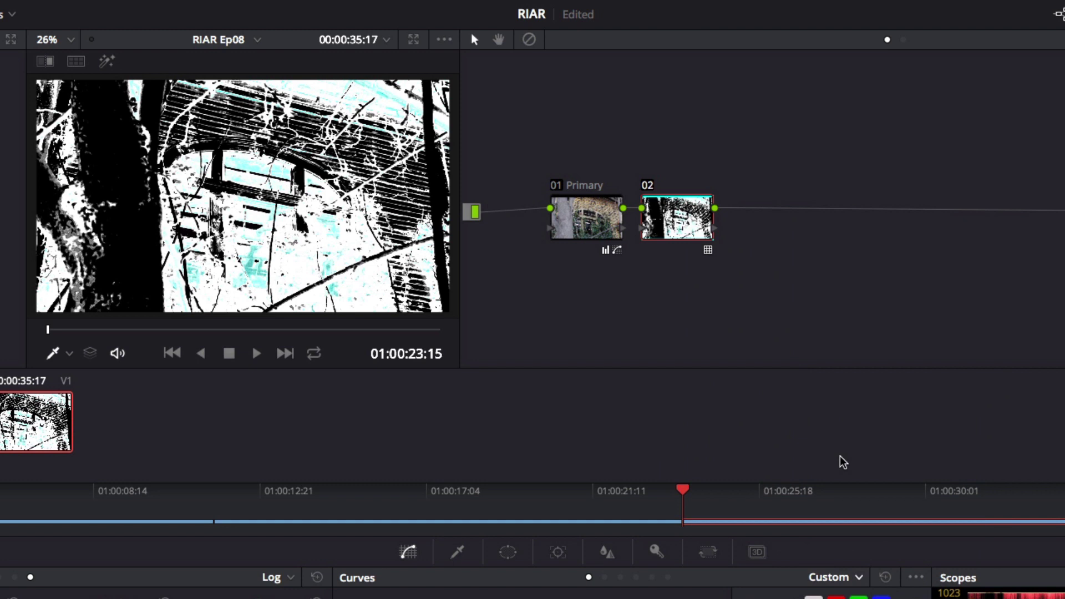
# Set node 02 to No LUT and change the GPU processing mode from Metal to OpenCL in Preferences.
pyautogui.rightClick(680, 211)
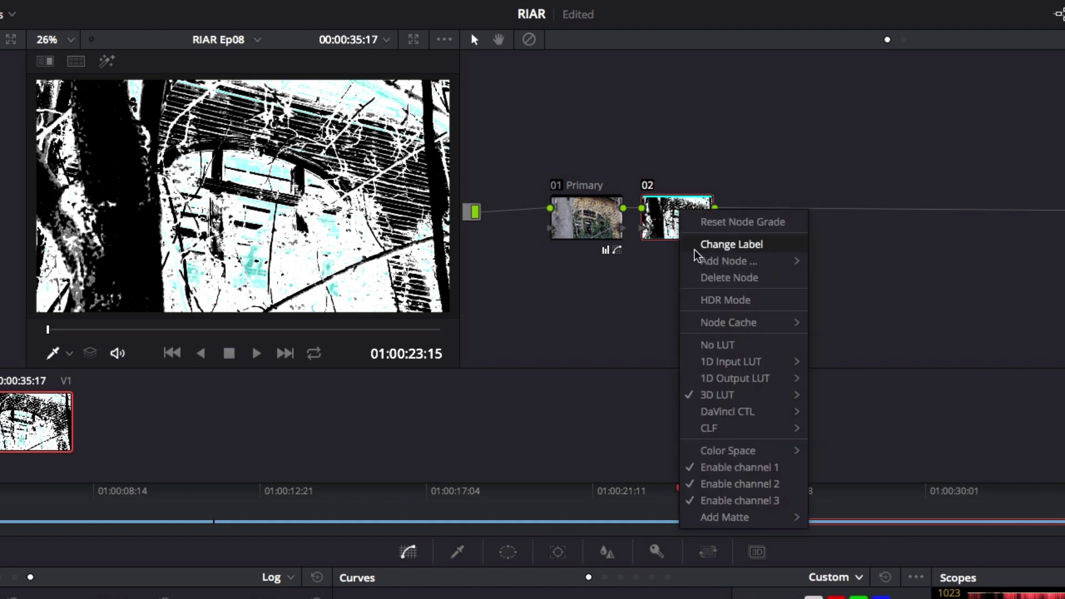
pyautogui.click(715, 348)
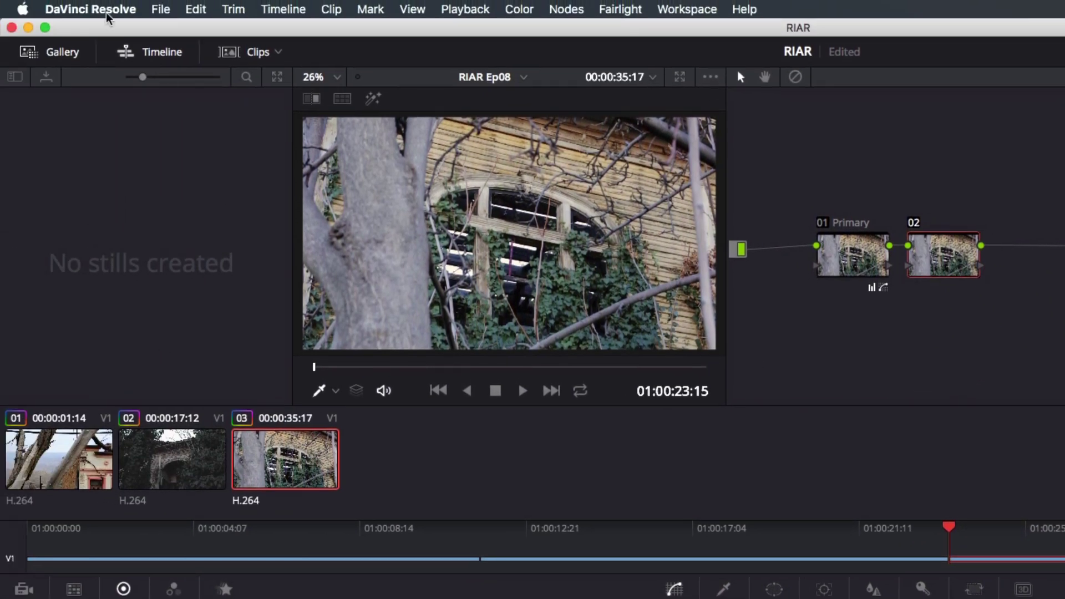
pyautogui.click(100, 7)
pyautogui.click(92, 55)
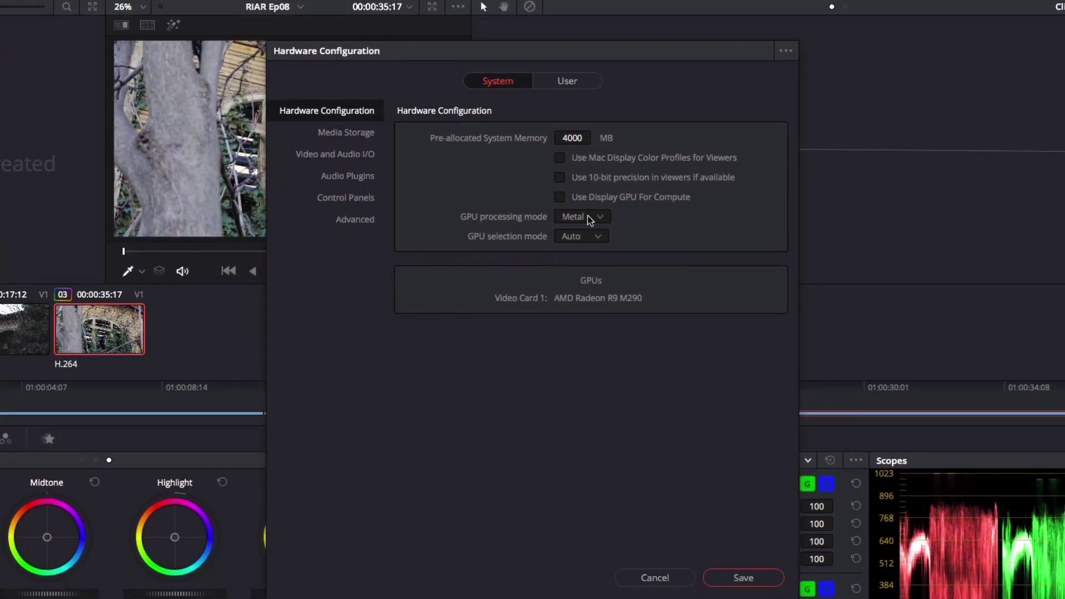
pyautogui.click(715, 266)
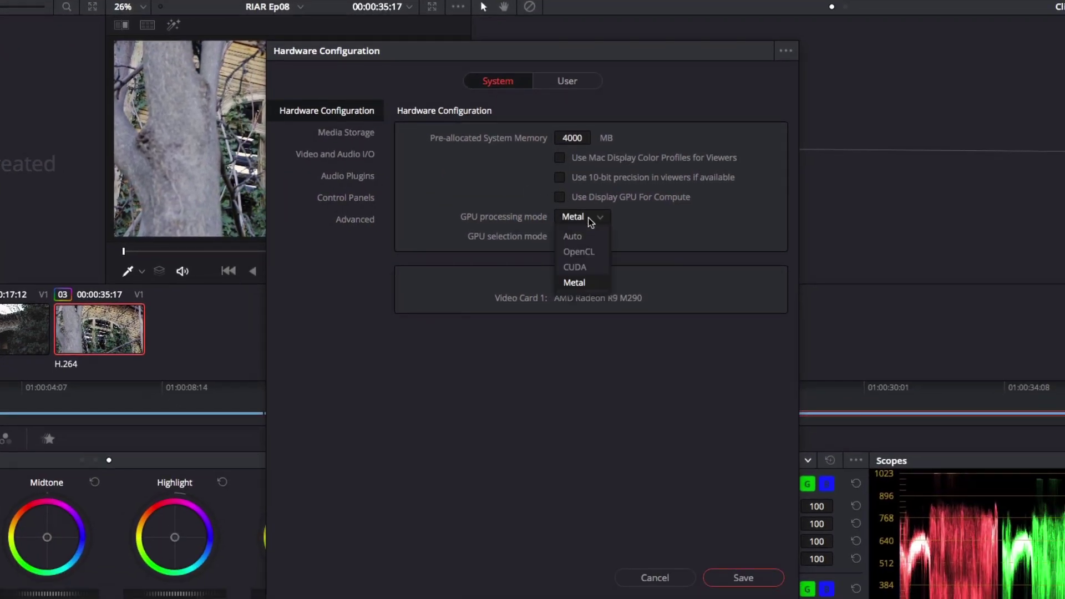
pyautogui.click(589, 253)
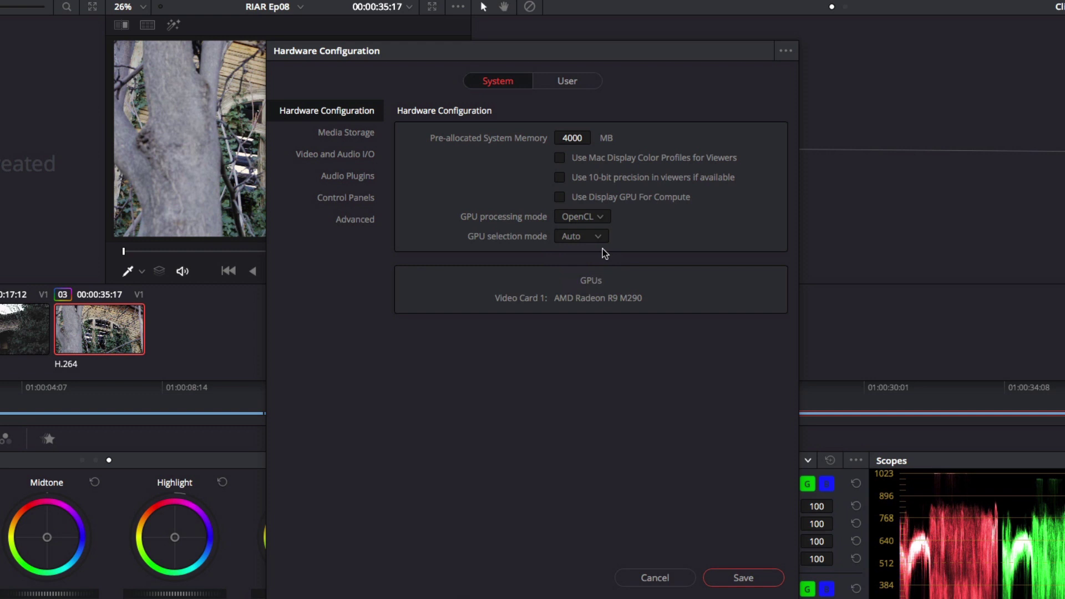
pyautogui.click(764, 585)
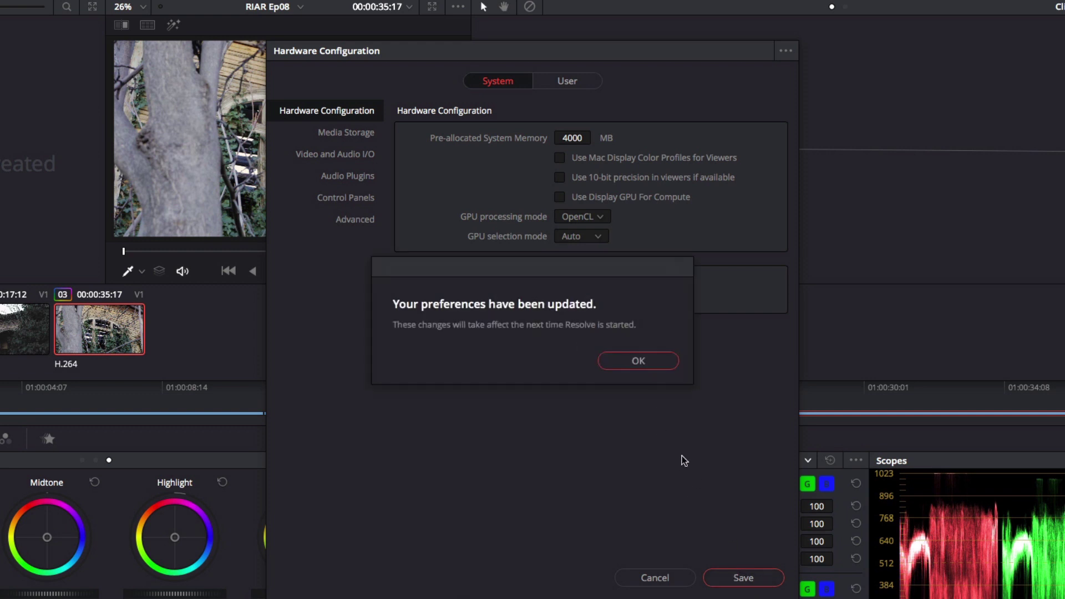
pyautogui.click(654, 364)
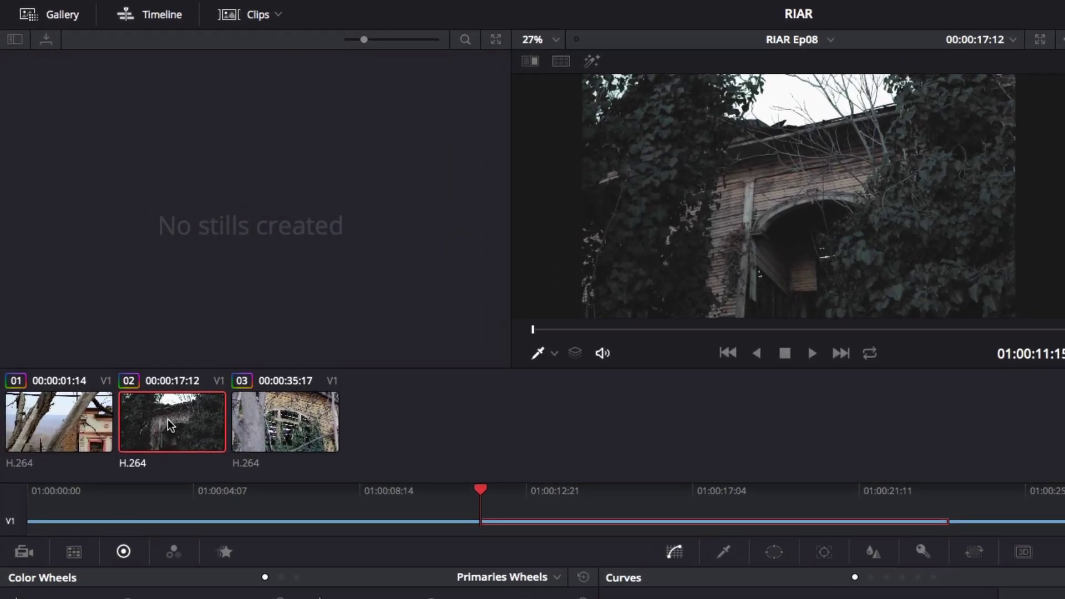
# Regenerate clip 02's grade as a 3D LUT (CUBE) file named 'Creepy'.
pyautogui.rightClick(168, 418)
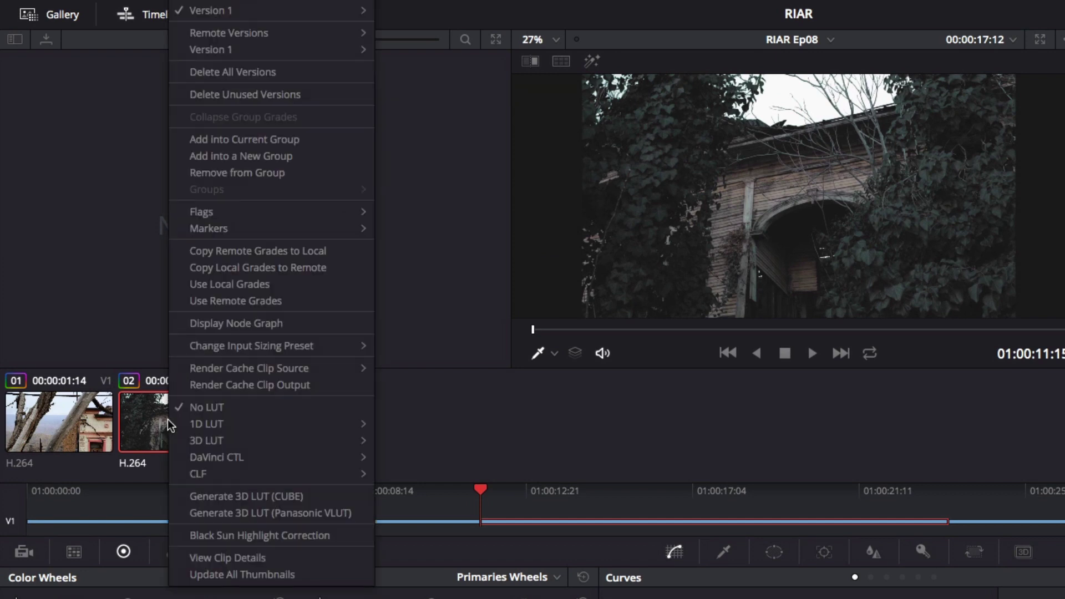
pyautogui.click(203, 497)
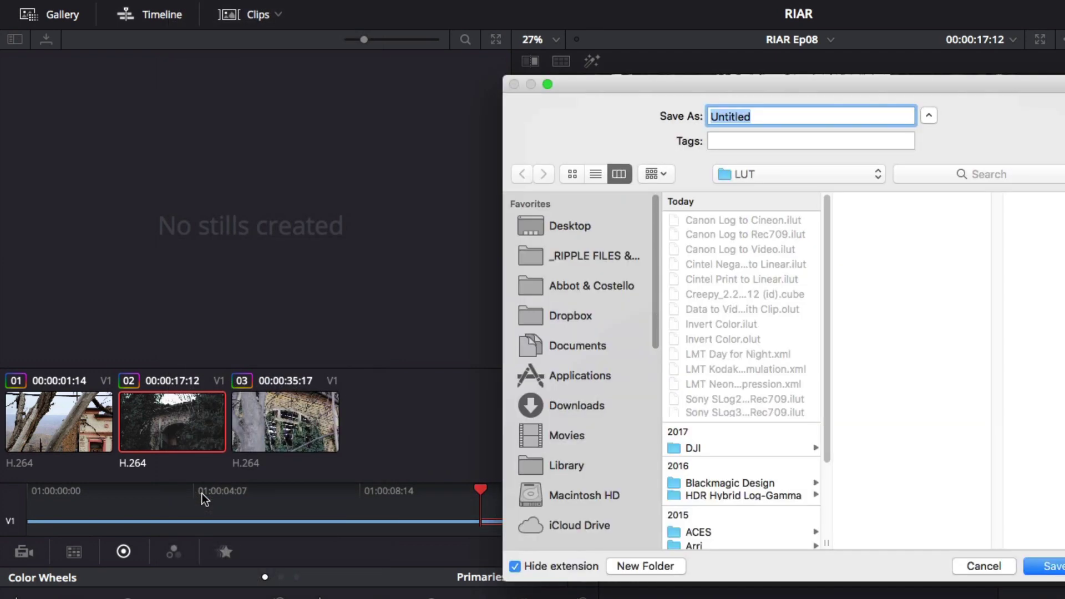
pyautogui.write('Creepy')
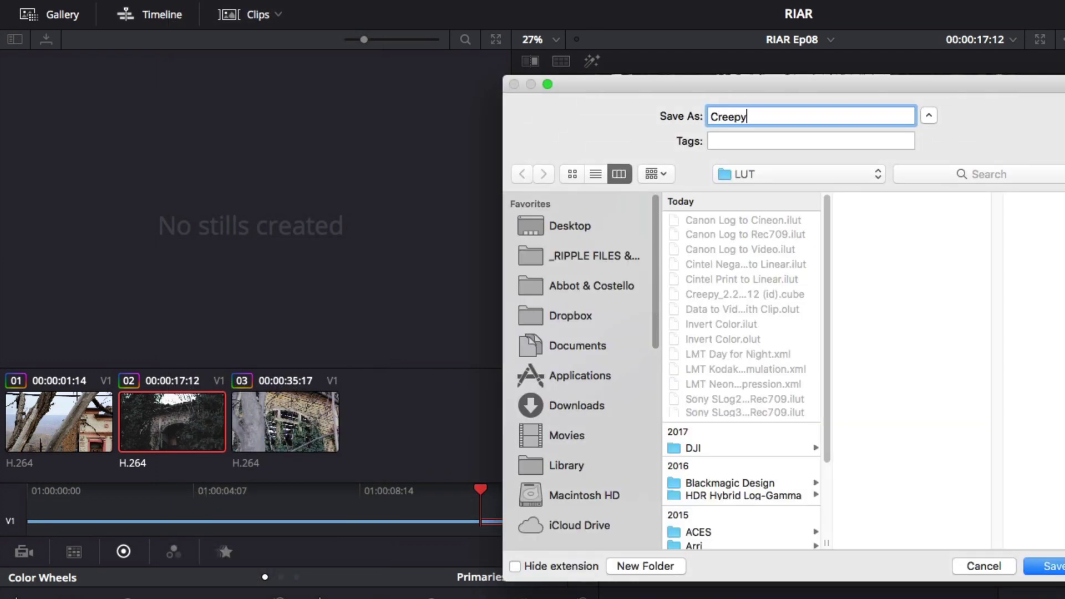
pyautogui.press('Return')
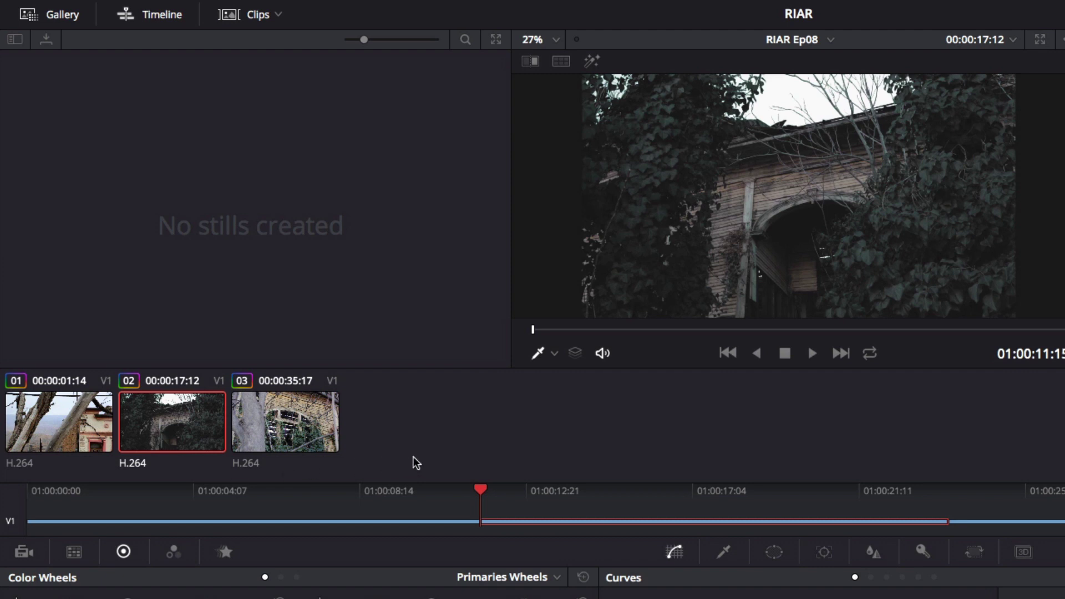
# Apply the Creepy 3D LUT to node 02 of clip 03.
pyautogui.click(284, 429)
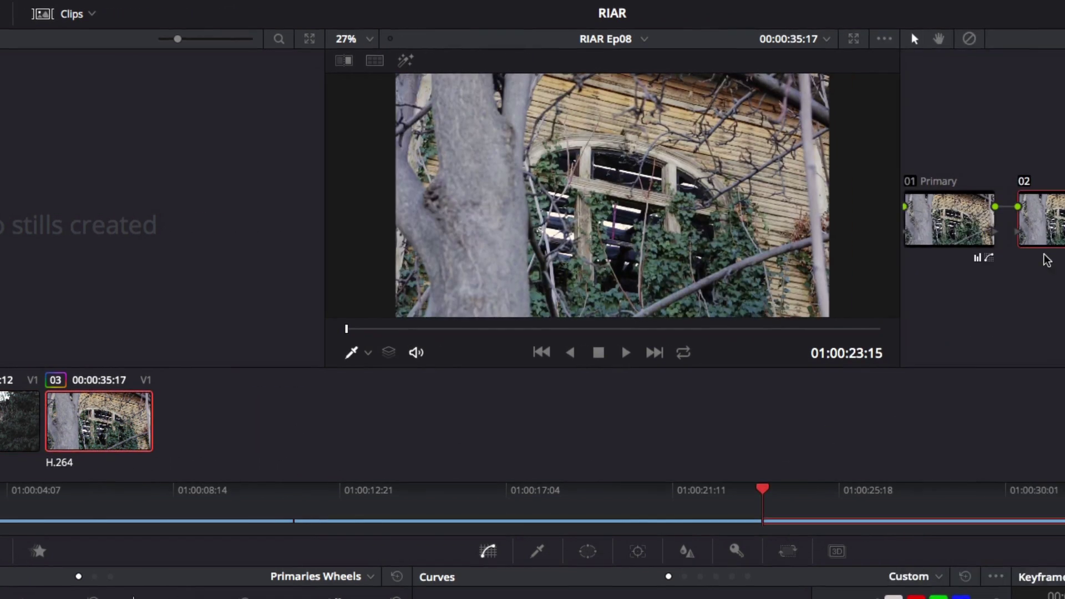
pyautogui.rightClick(1057, 227)
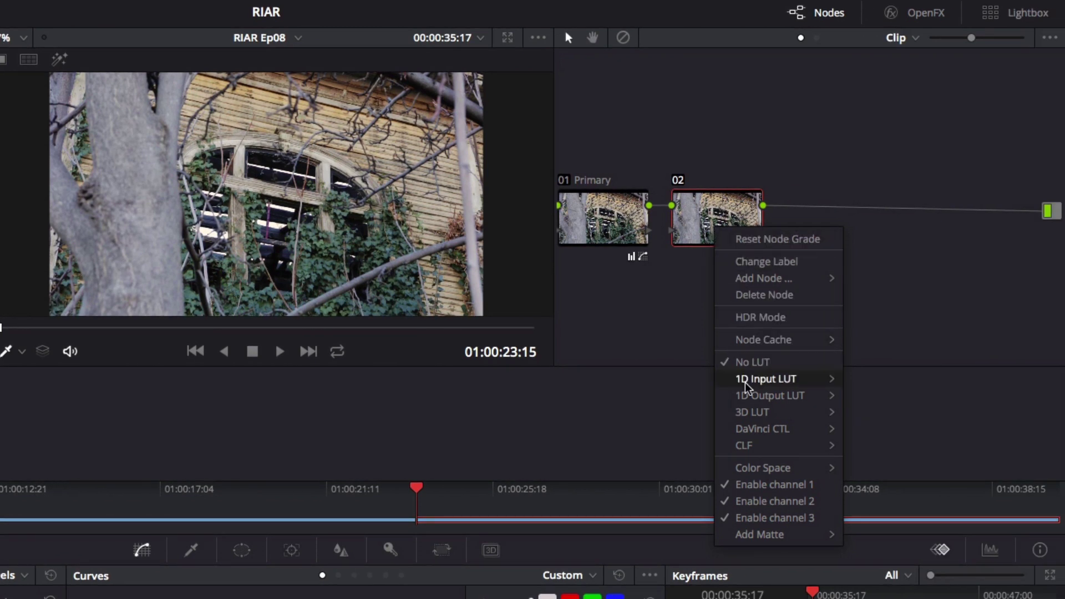
pyautogui.moveTo(760, 412)
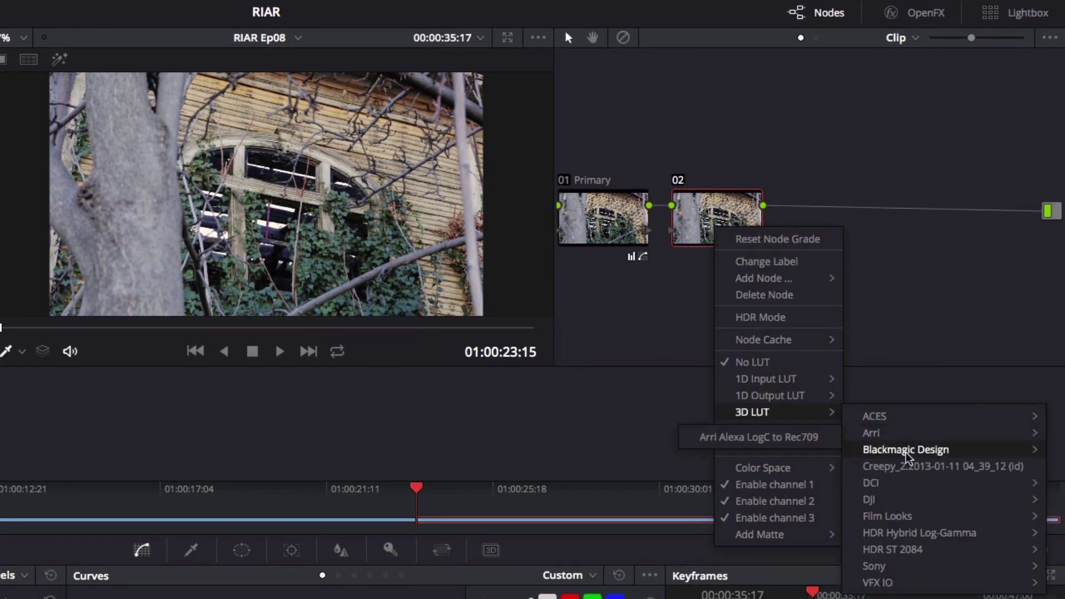
pyautogui.click(911, 468)
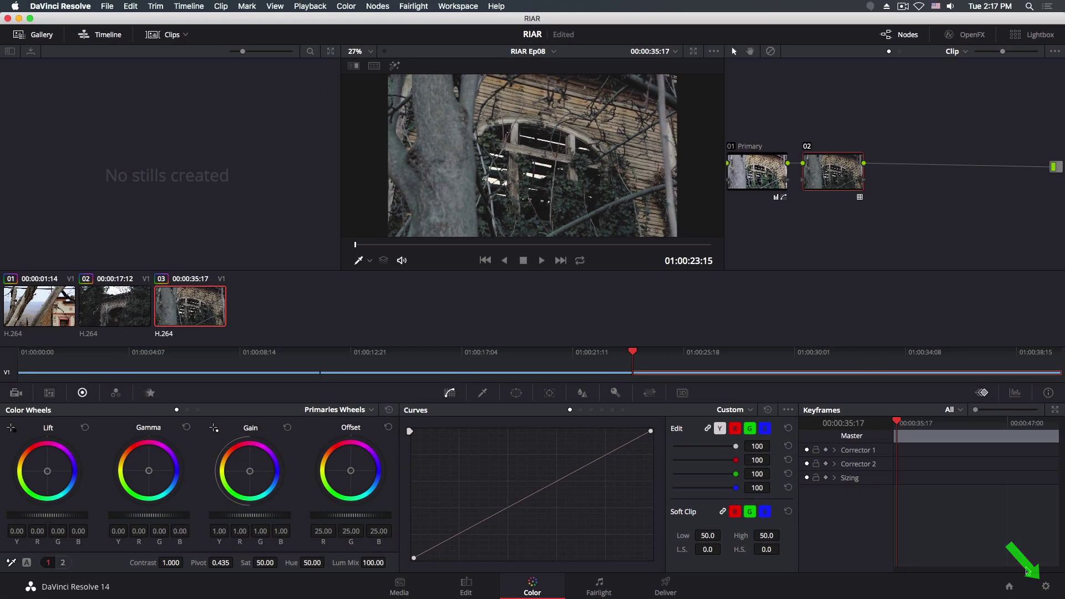
# Show the Color Management section of Project Settings and its lookup tables.
pyautogui.click(1046, 586)
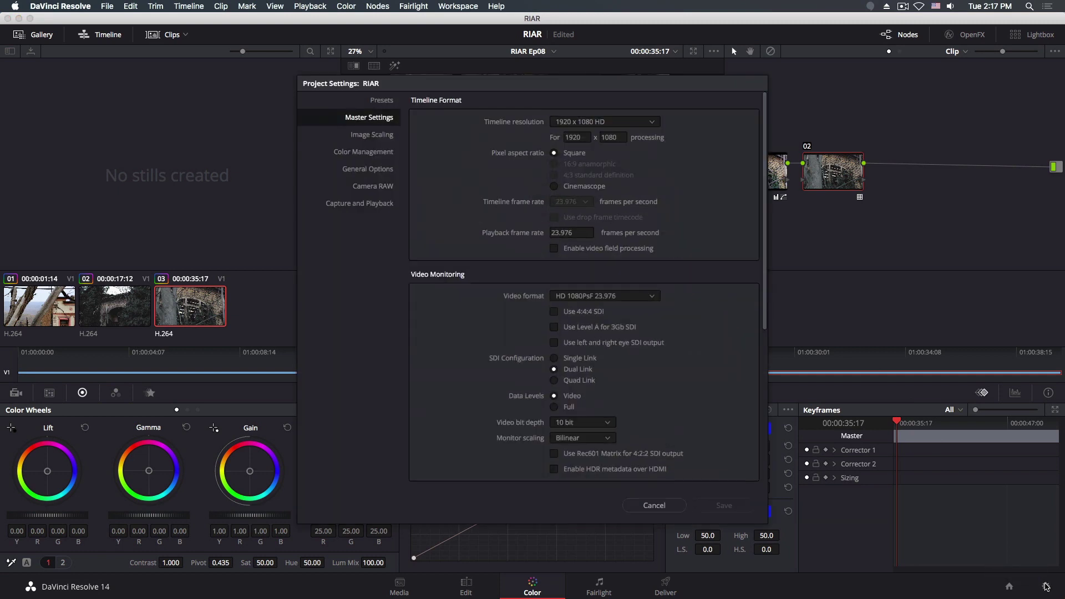
pyautogui.click(364, 152)
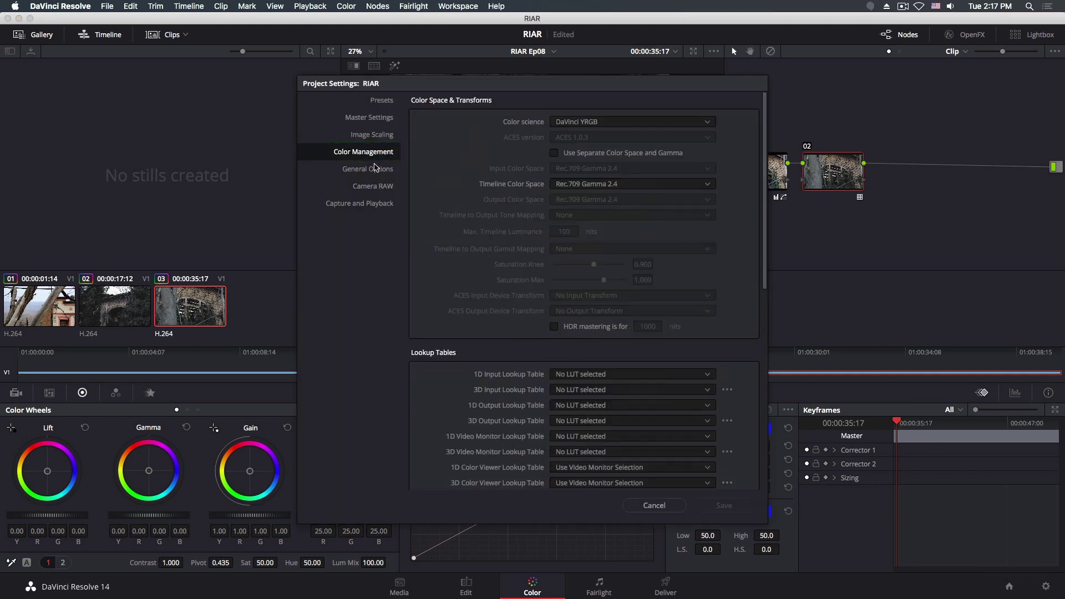
pyautogui.scroll(-5, 504, 291)
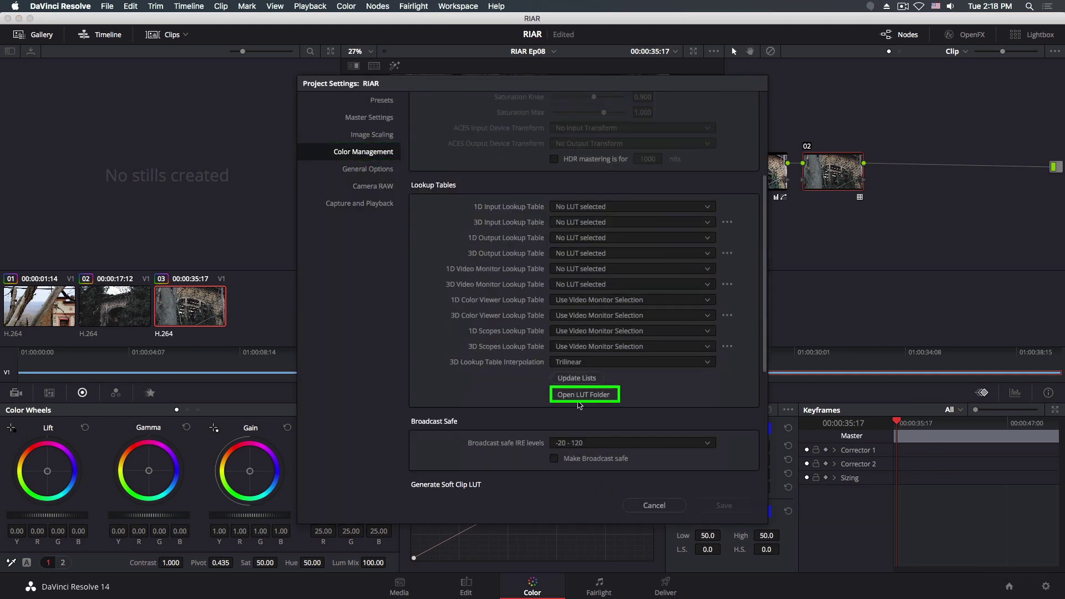
# Open the LUT folder in Finder and select the 956 KB Creepy .cube file.
pyautogui.click(583, 395)
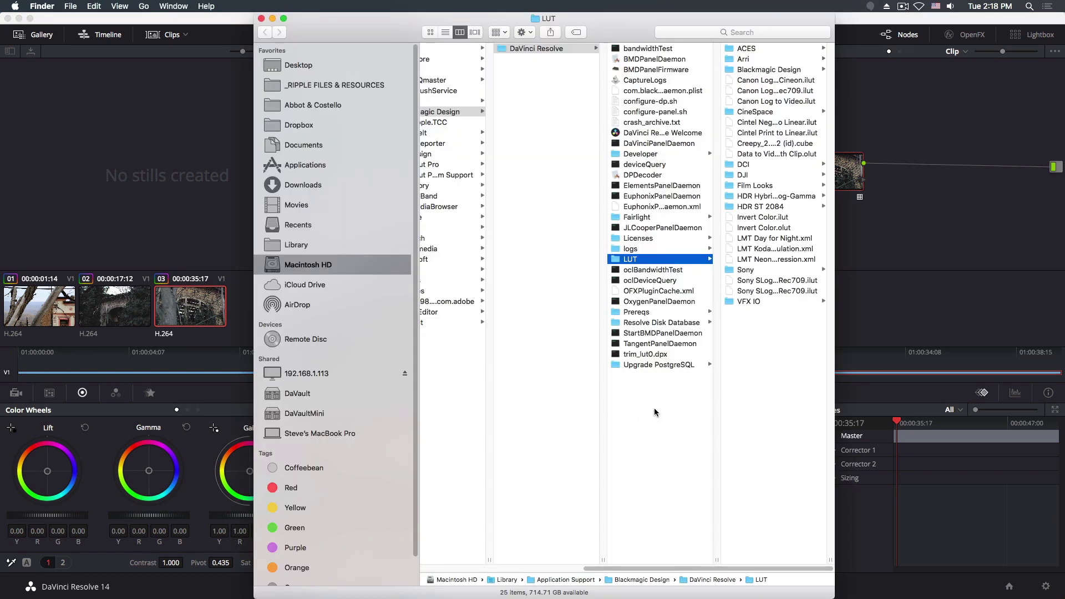
pyautogui.click(757, 146)
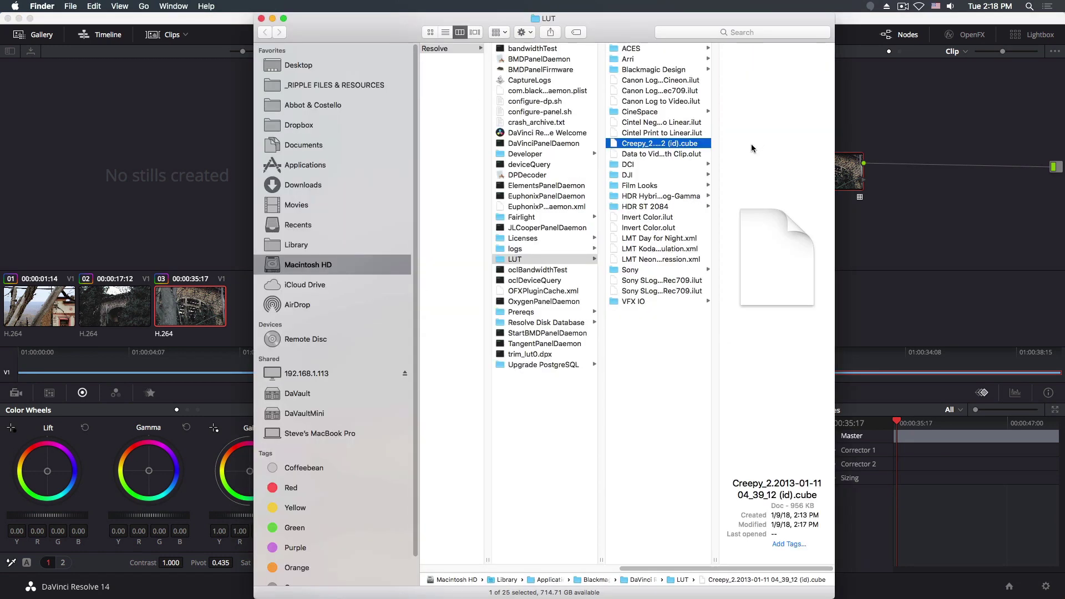